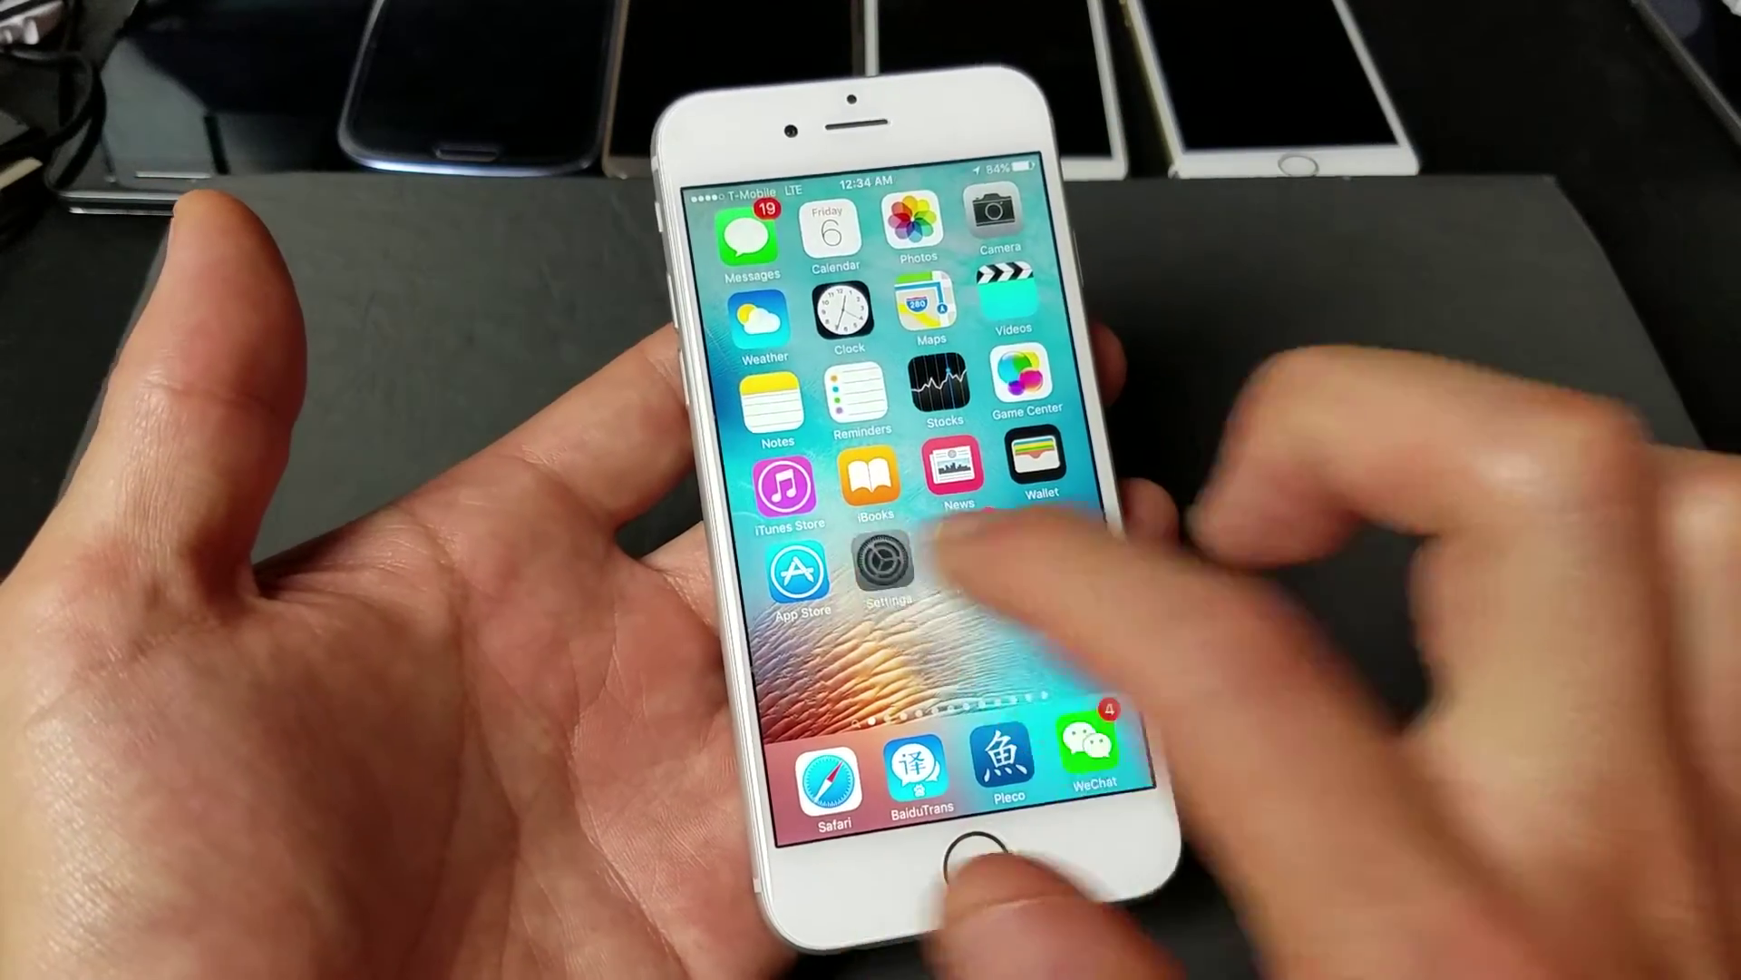
# - Open Settings and go into General to reach the Reset page
pyautogui.click(871, 561)
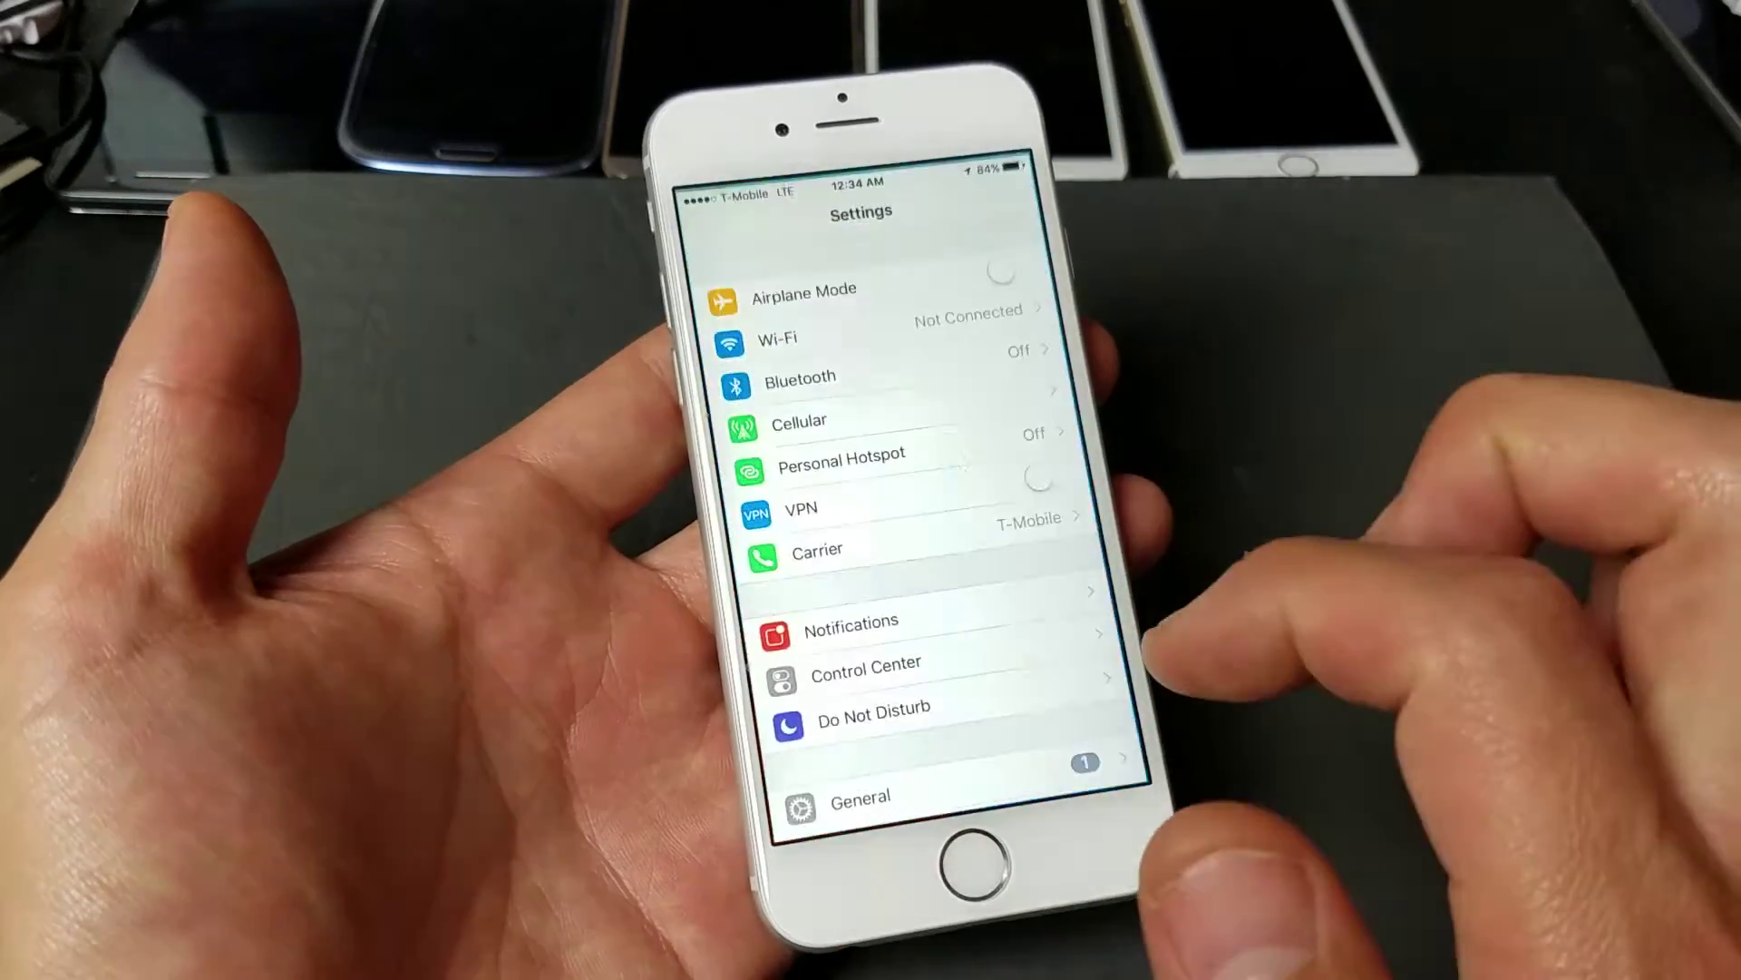
pyautogui.scroll(-3, 898, 571)
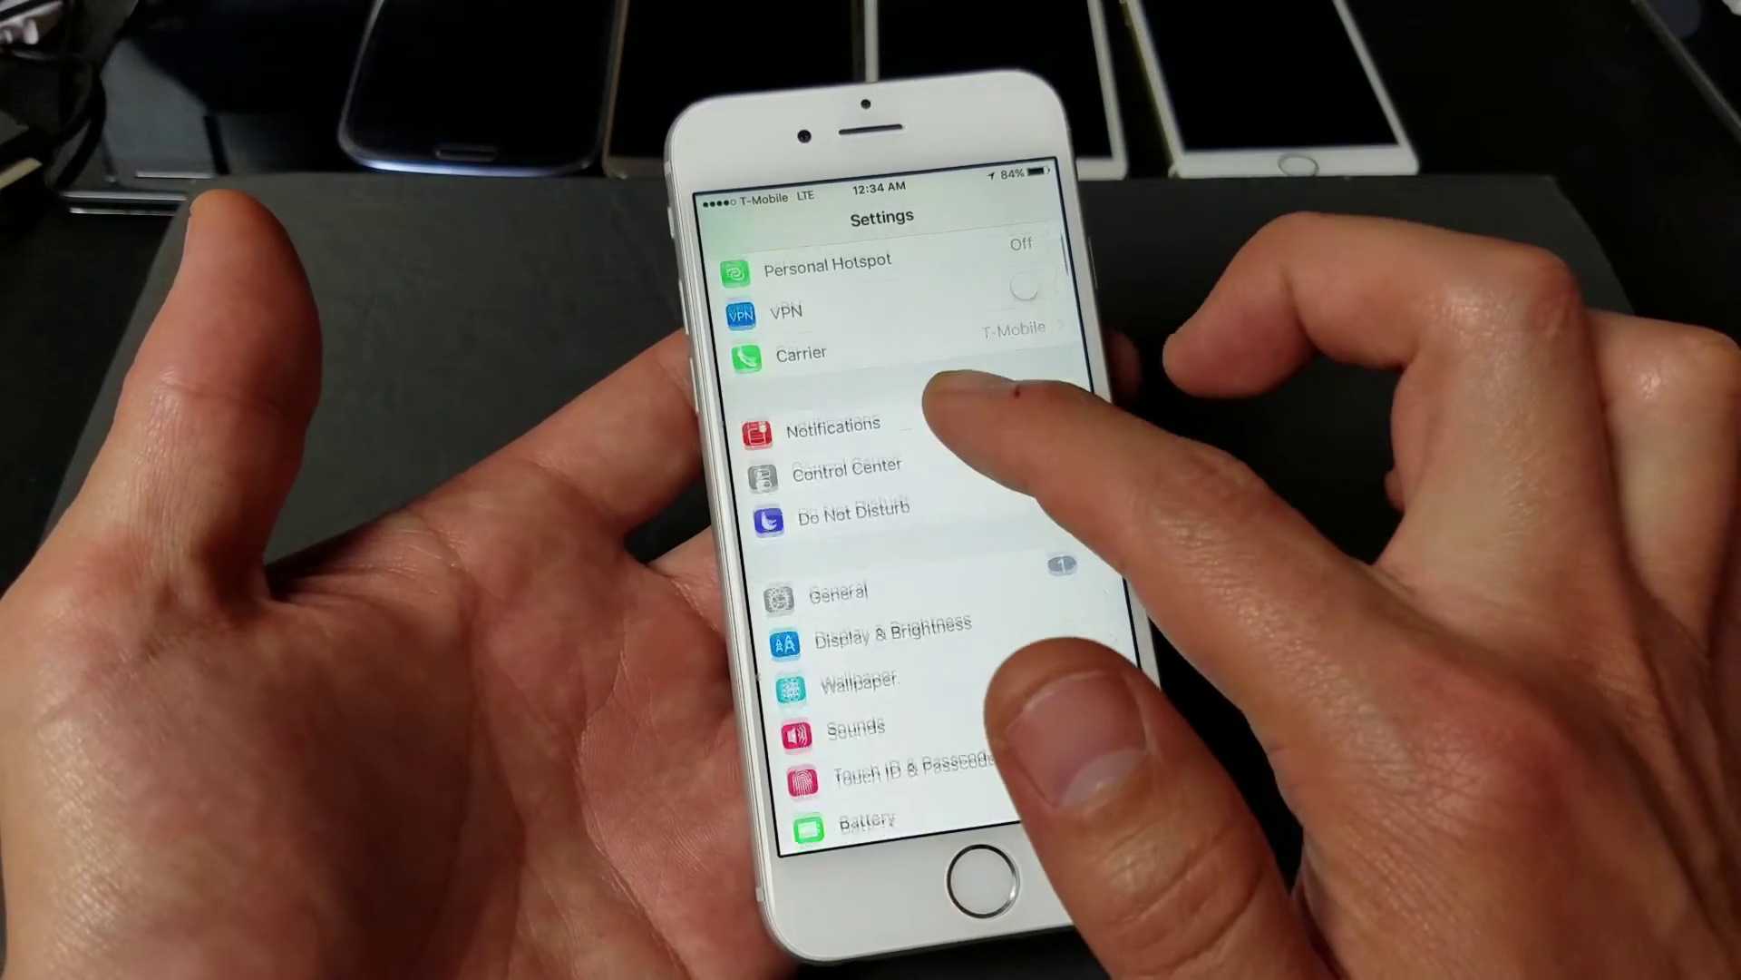
pyautogui.click(871, 582)
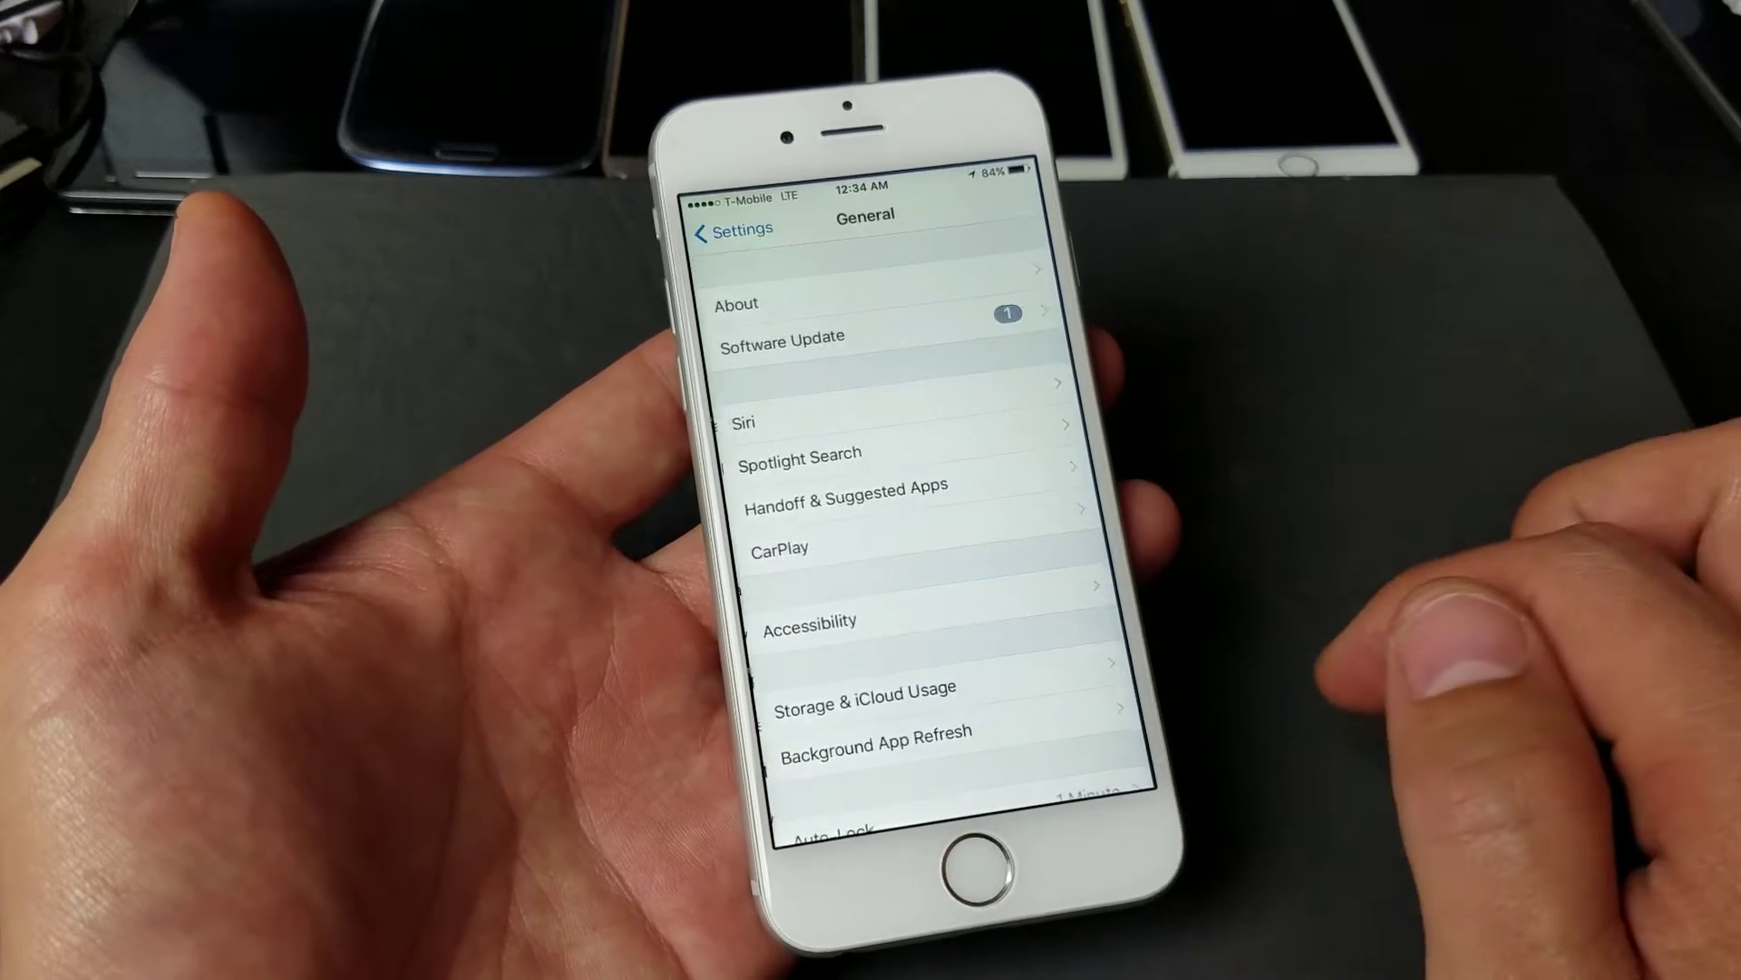
pyautogui.scroll(-5, 1028, 694)
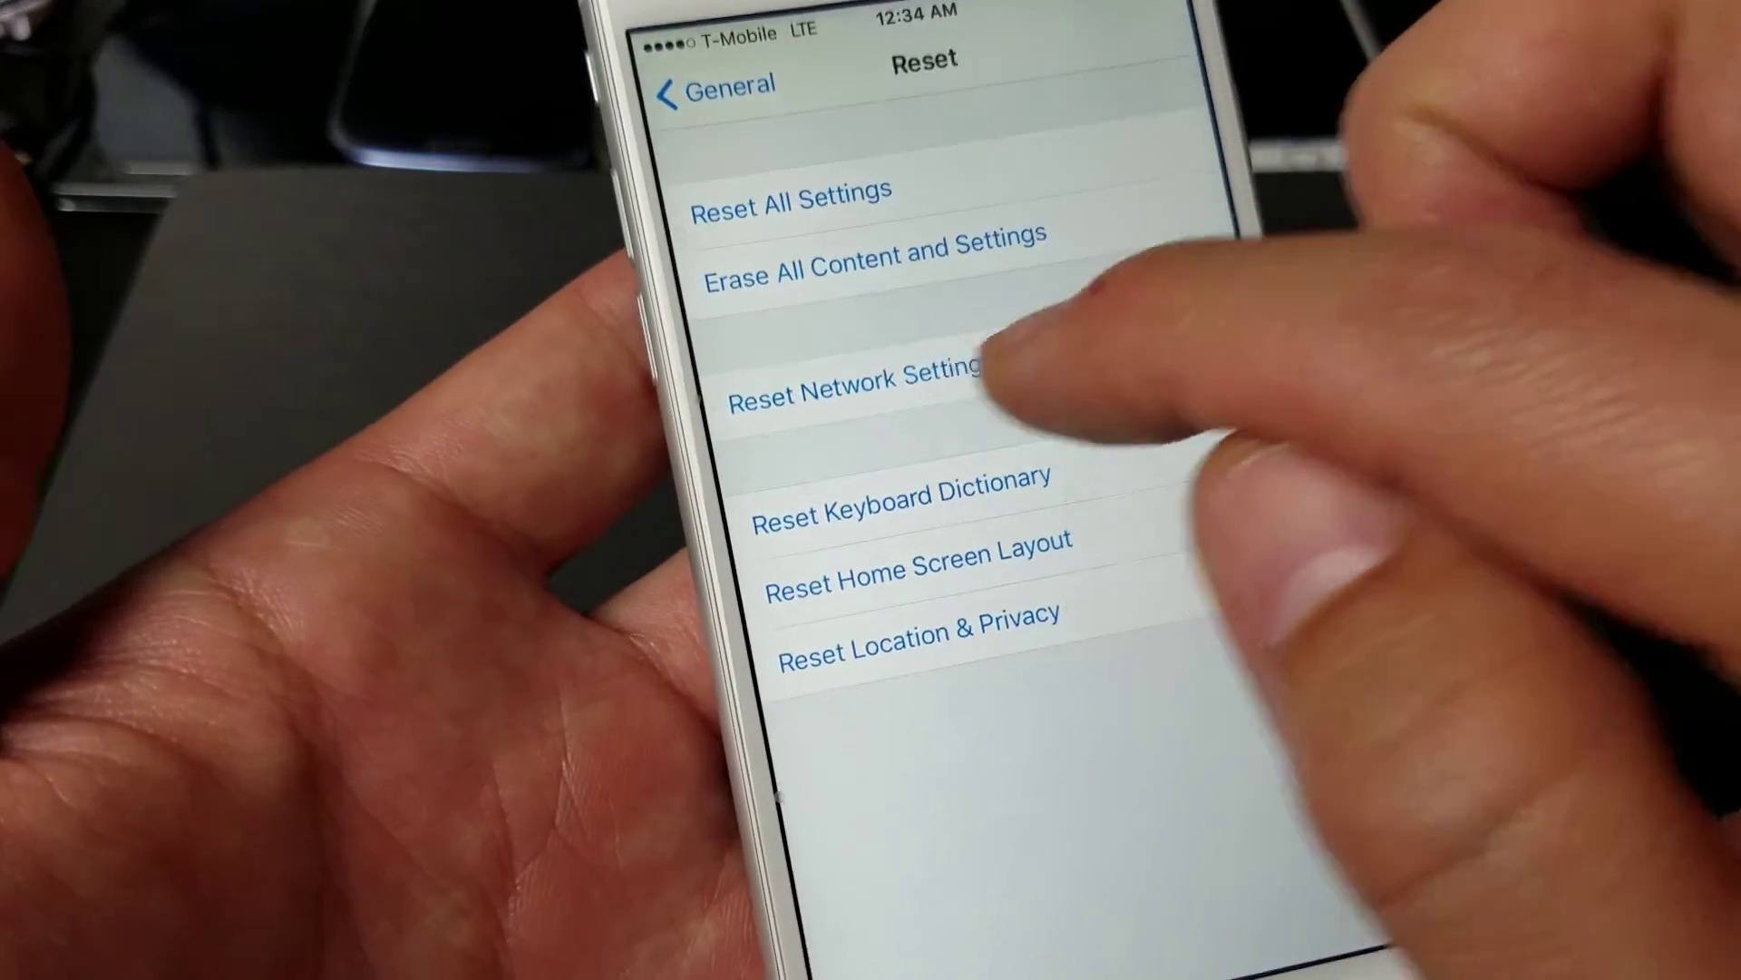
# - Choose Reset Network Settings and enter the four-digit device passcode
pyautogui.click(871, 381)
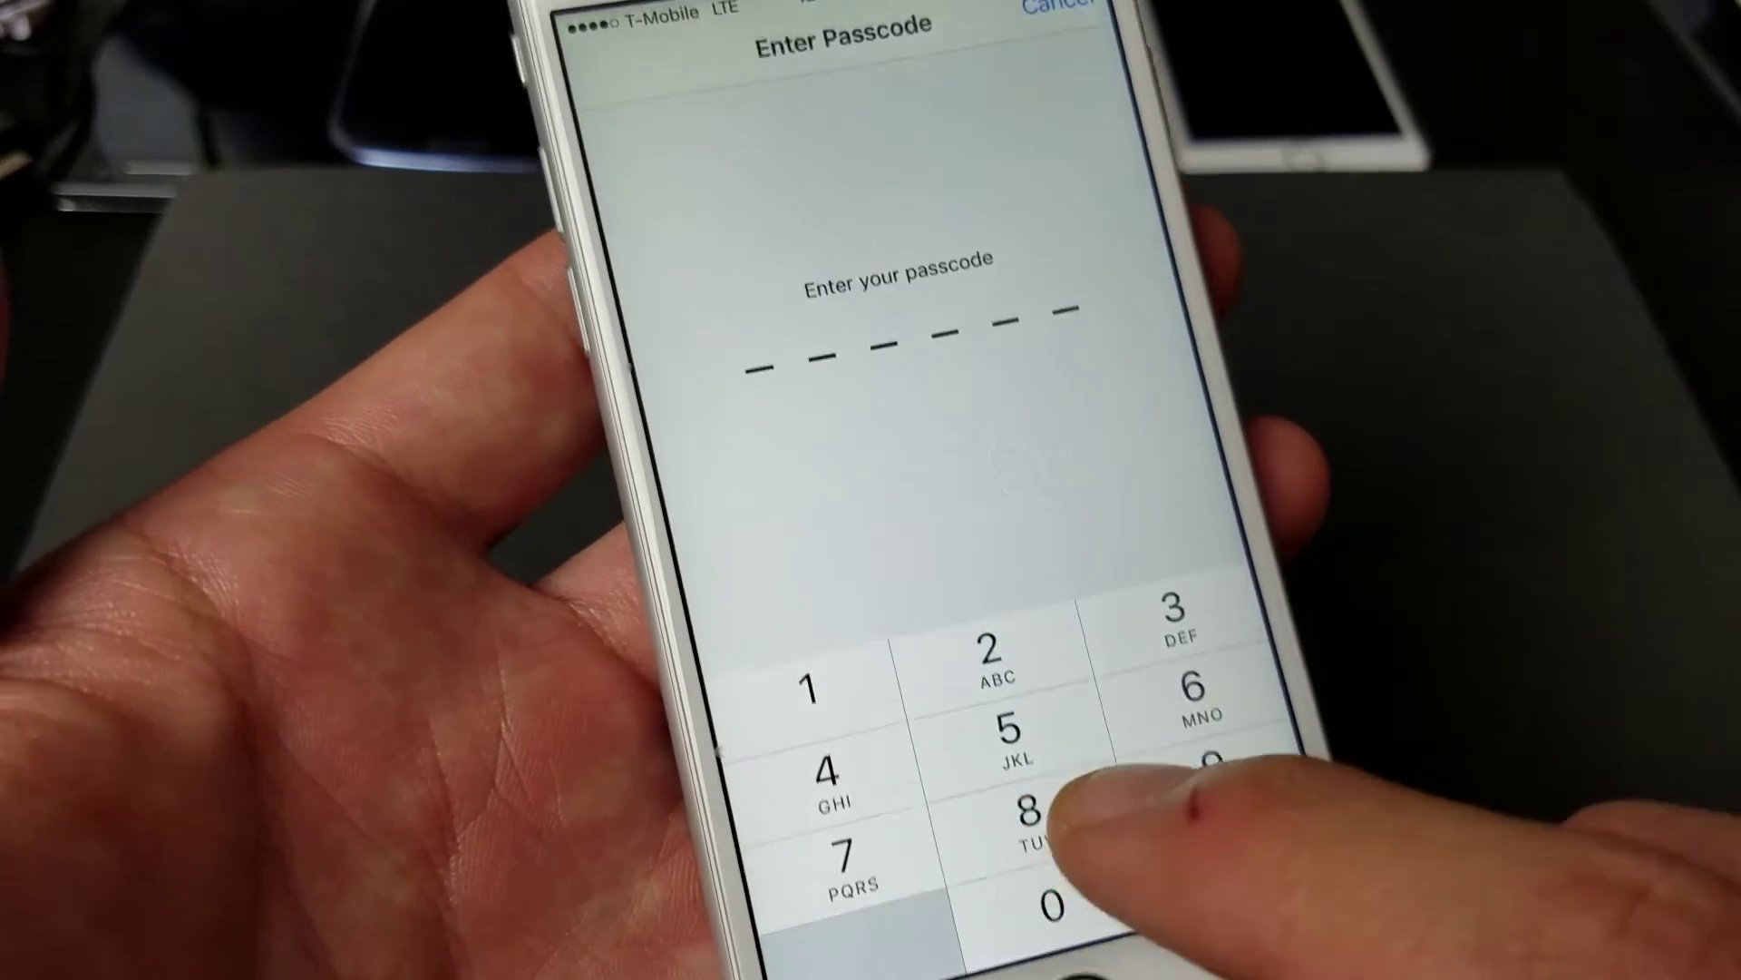
pyautogui.click(836, 719)
pyautogui.click(836, 758)
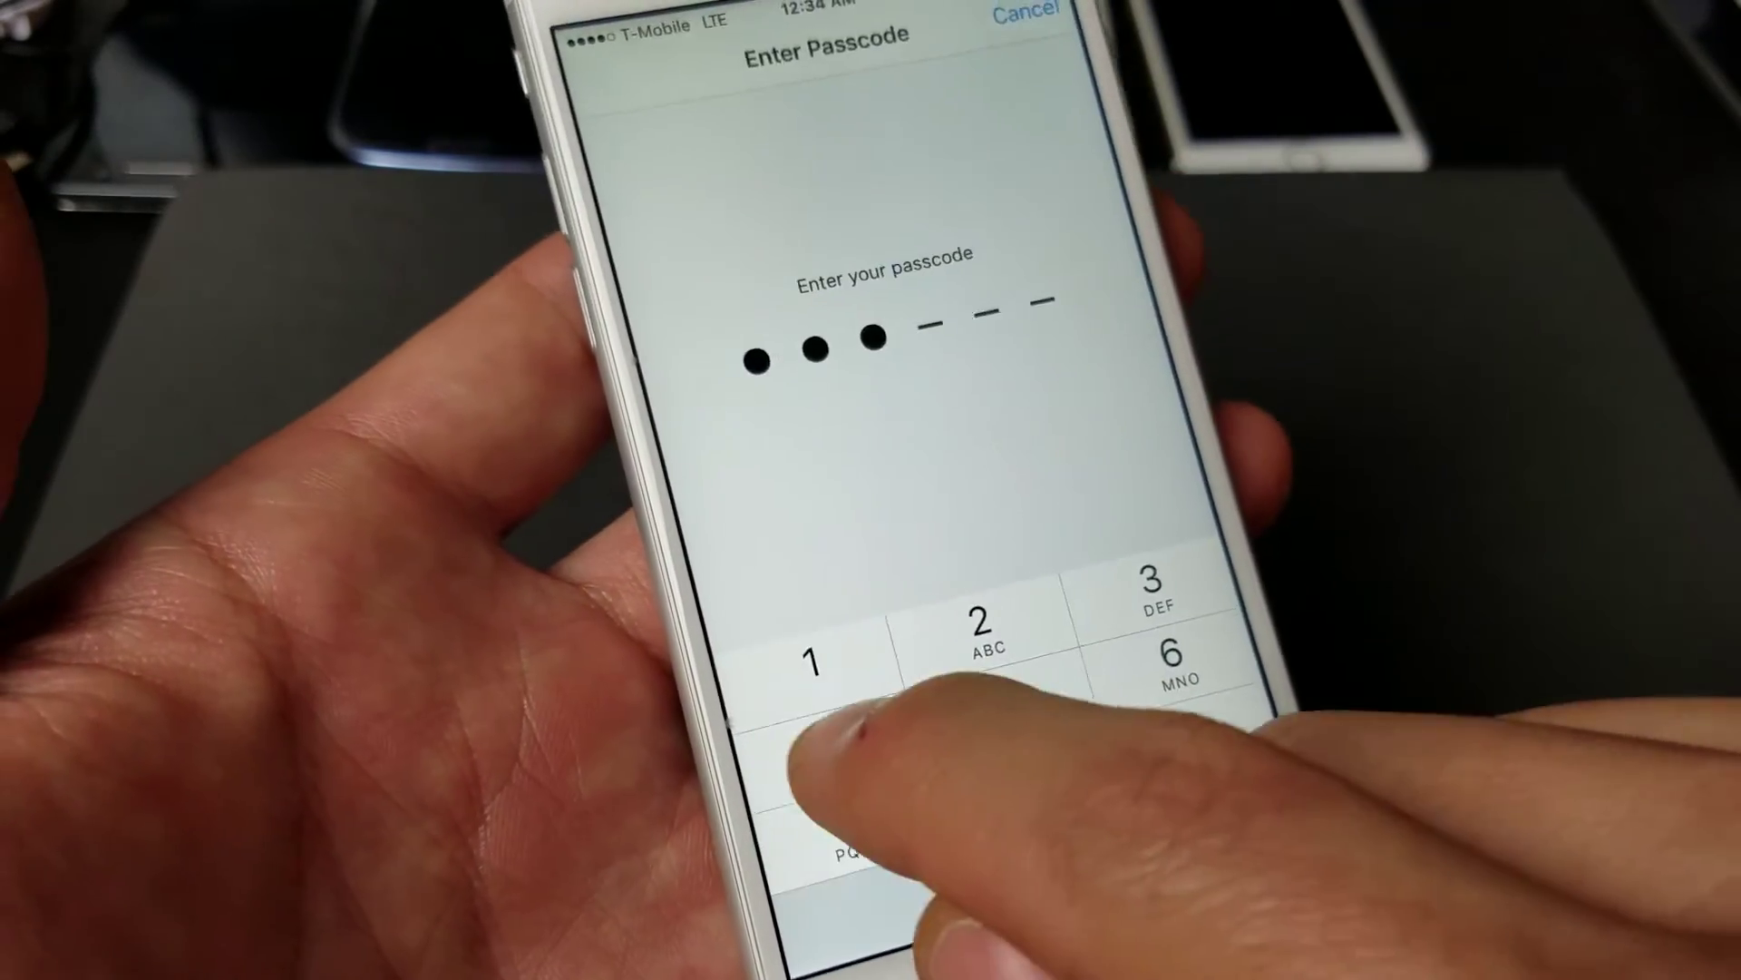
pyautogui.click(899, 749)
pyautogui.click(980, 735)
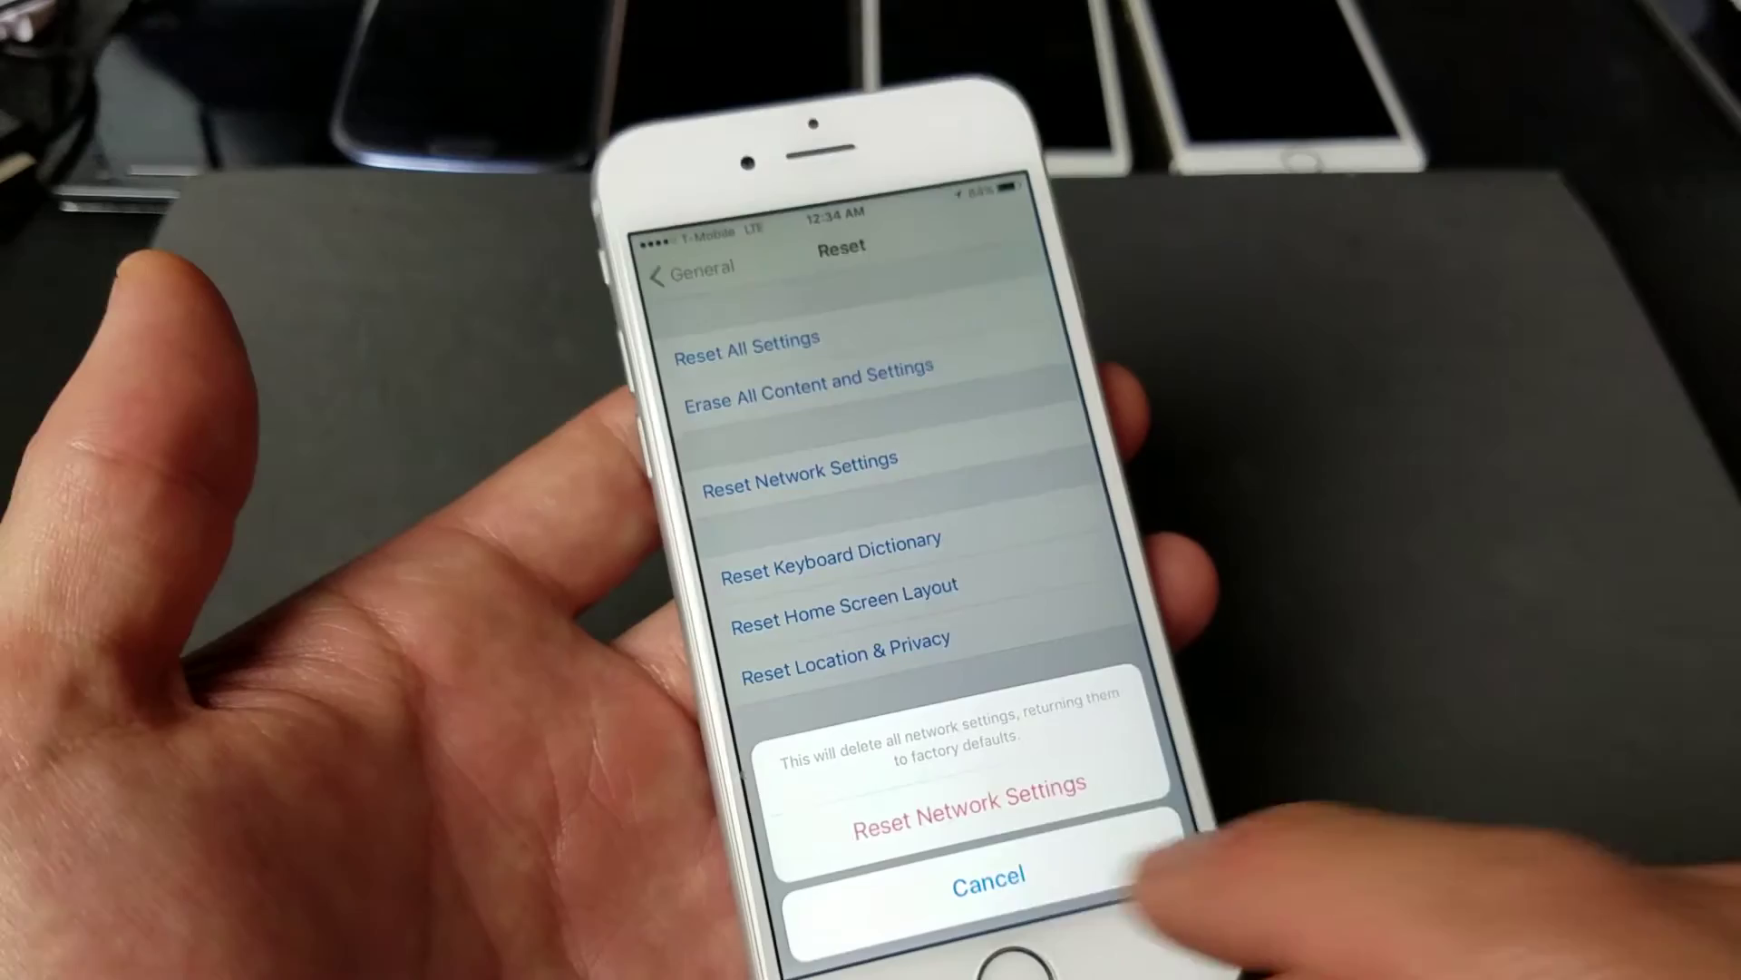
# - Confirm Reset Network Settings on the confirmation sheet to wipe network settings to defaults
pyautogui.click(952, 823)
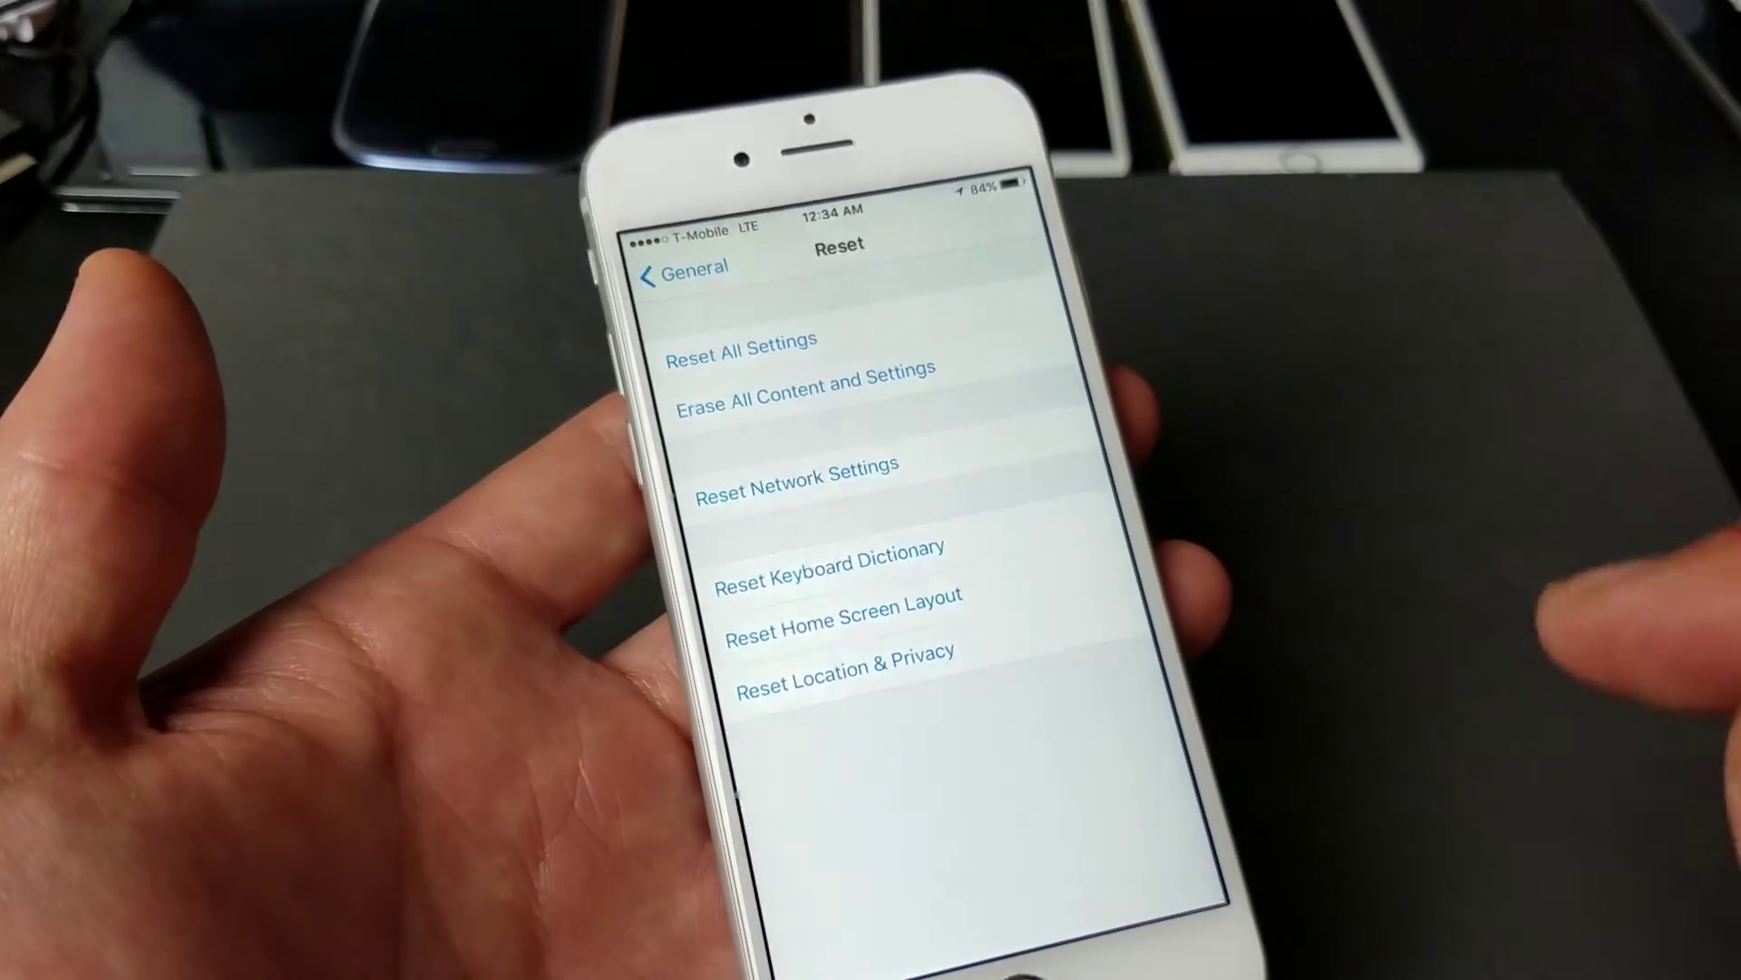